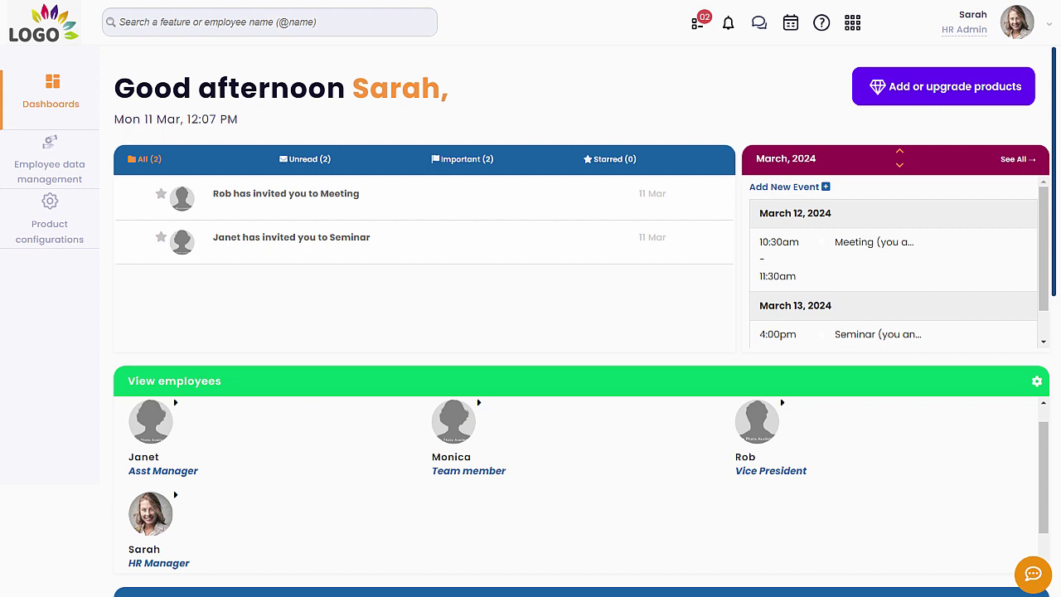
Step: Scroll the dashboard down to the Eazy payroll panel's undefined pay periods warning
scroll(580, 323, "down", 3)
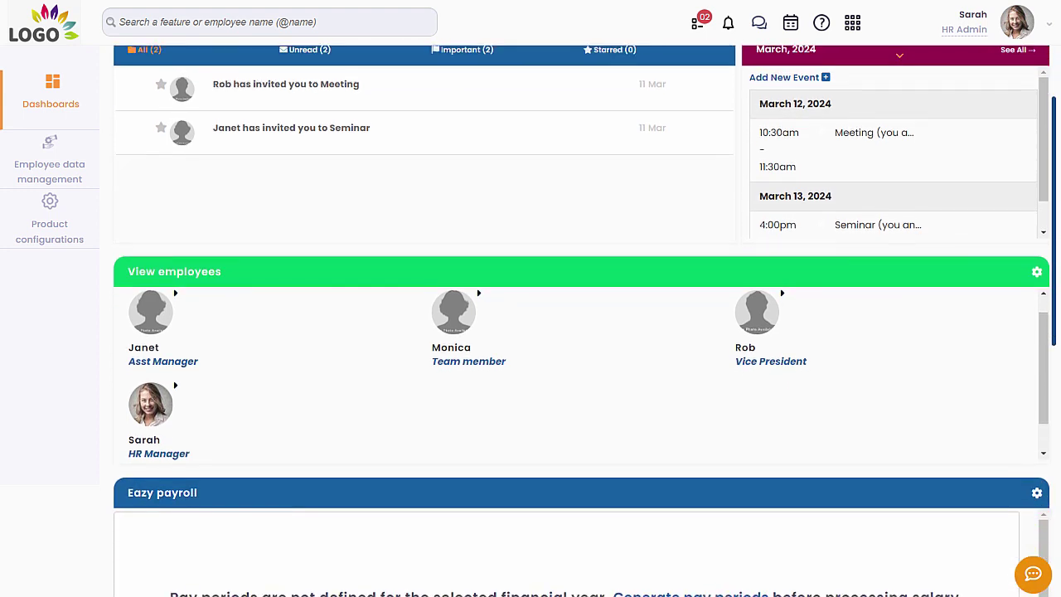
scroll(580, 323, "down", 2)
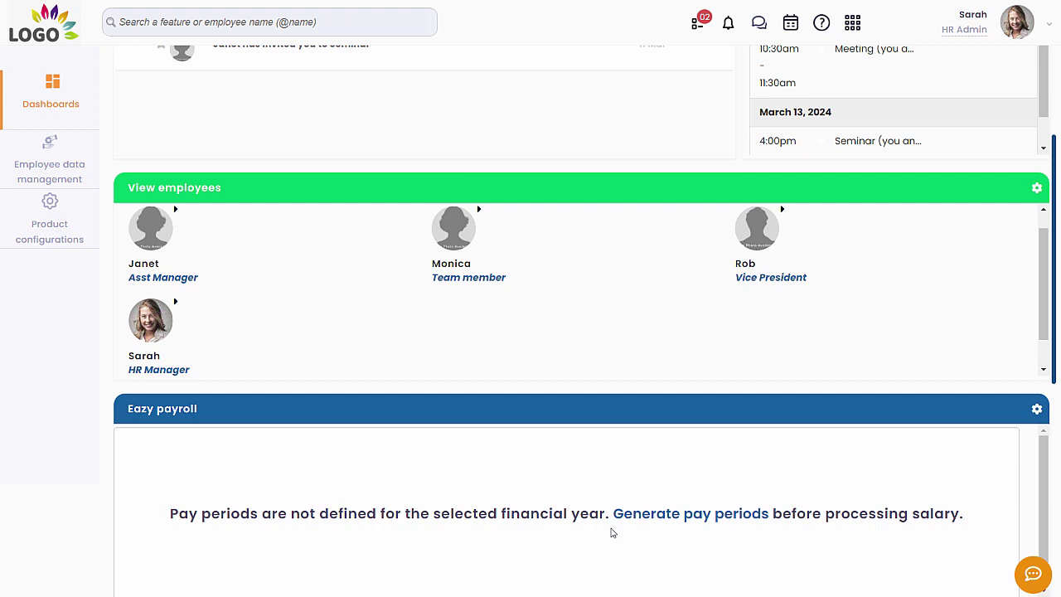
Step: Start generating pay periods for the FY2023-FY2024 financial period
left_click(690, 516)
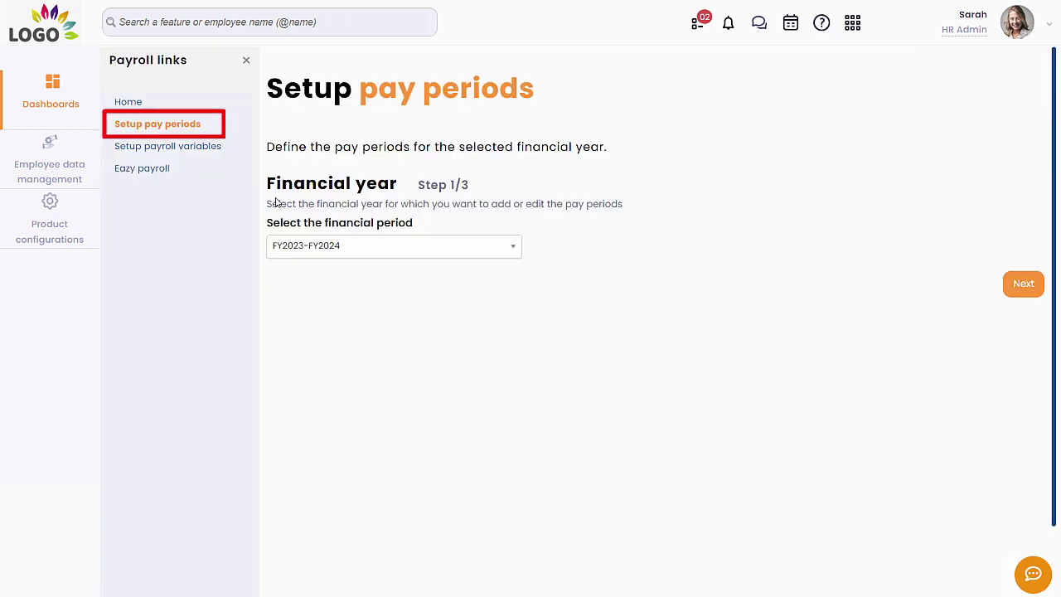
left_click(417, 253)
left_click(423, 252)
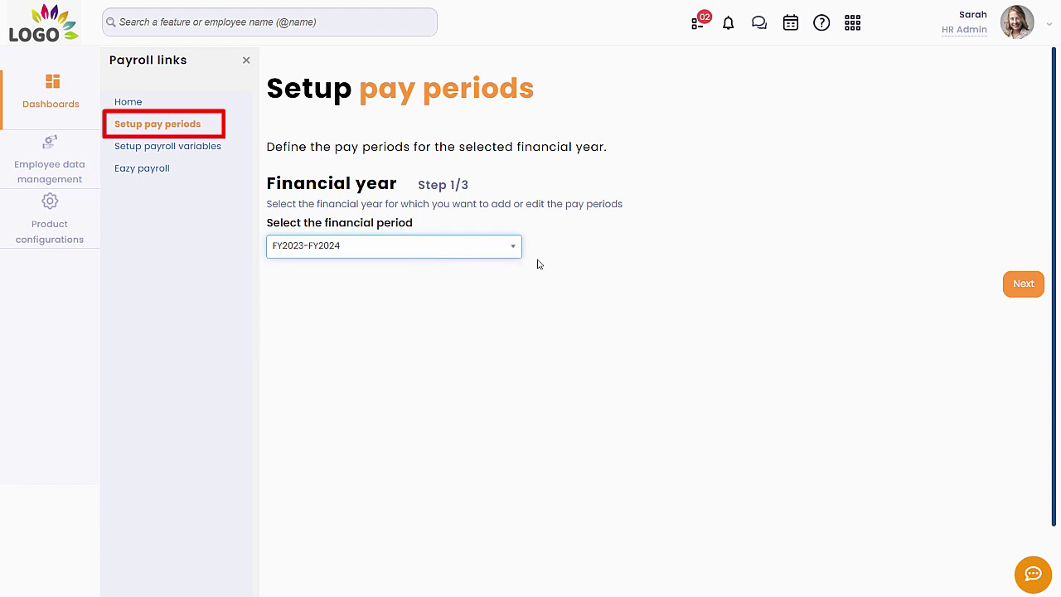
left_click(1013, 285)
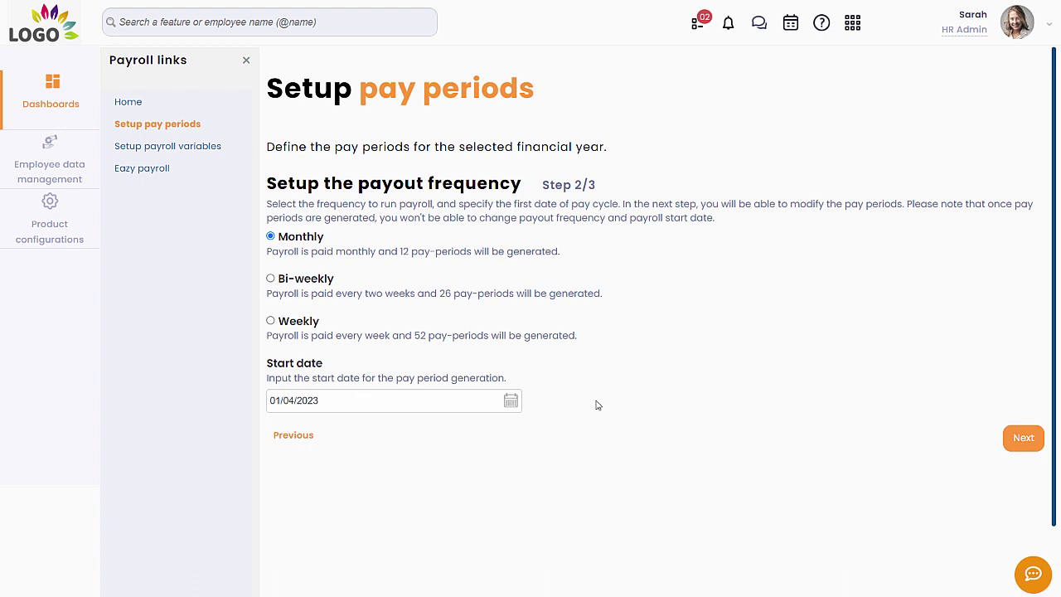
Step: Generate twelve monthly pay periods starting 01/04/2023 (Apr 2023 to Mar 2024) and save them
left_click(1022, 437)
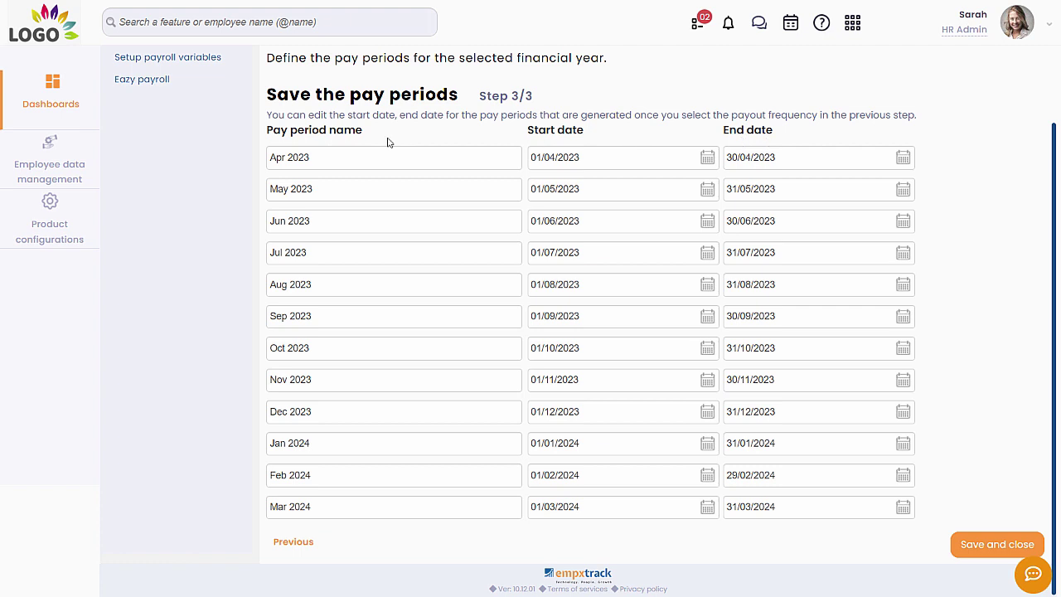
left_click(316, 158)
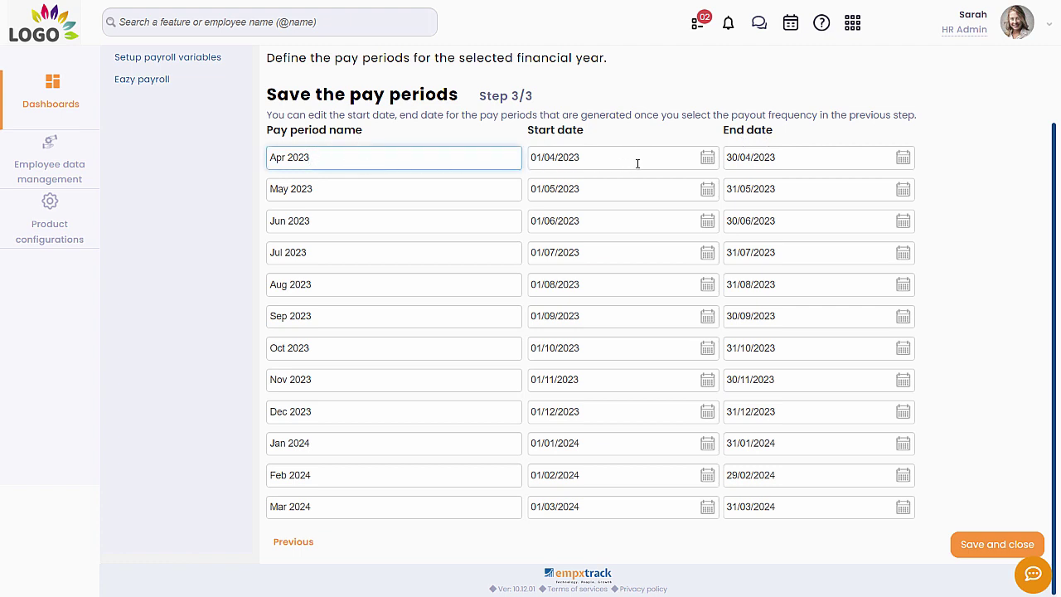
left_click(707, 156)
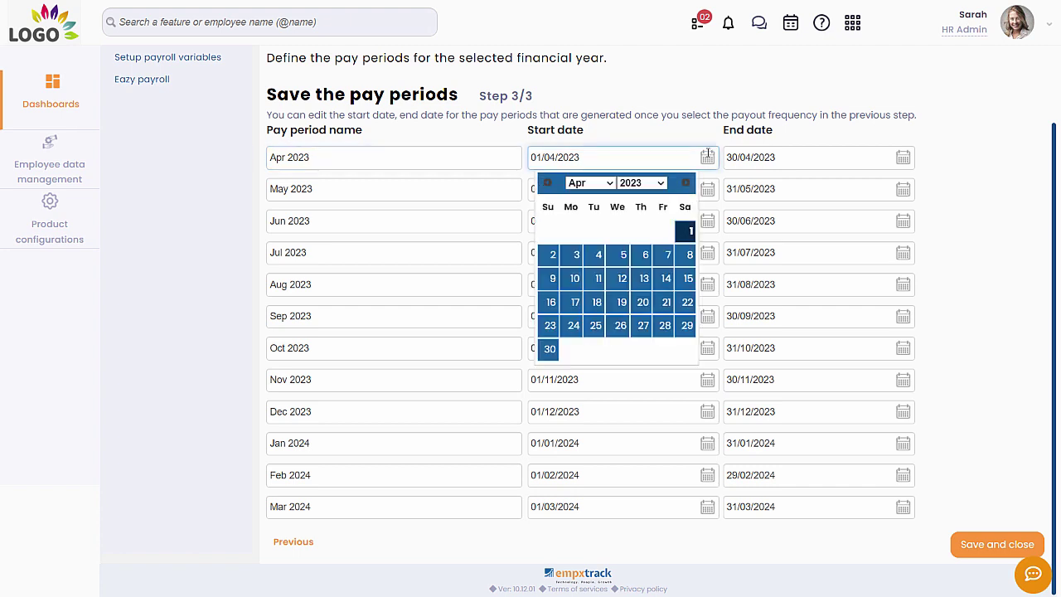
left_click(707, 157)
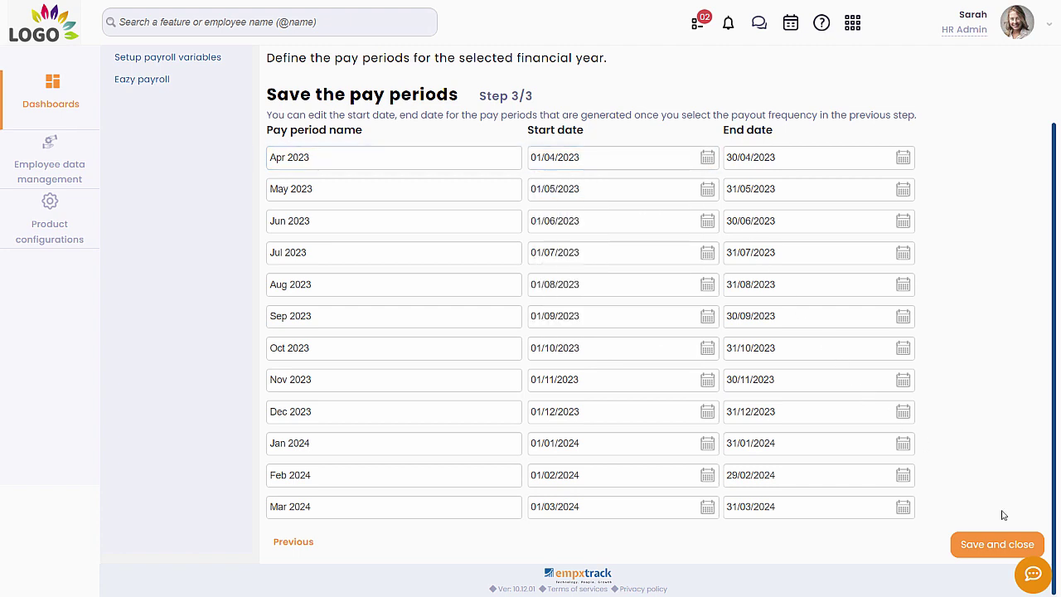
left_click(999, 544)
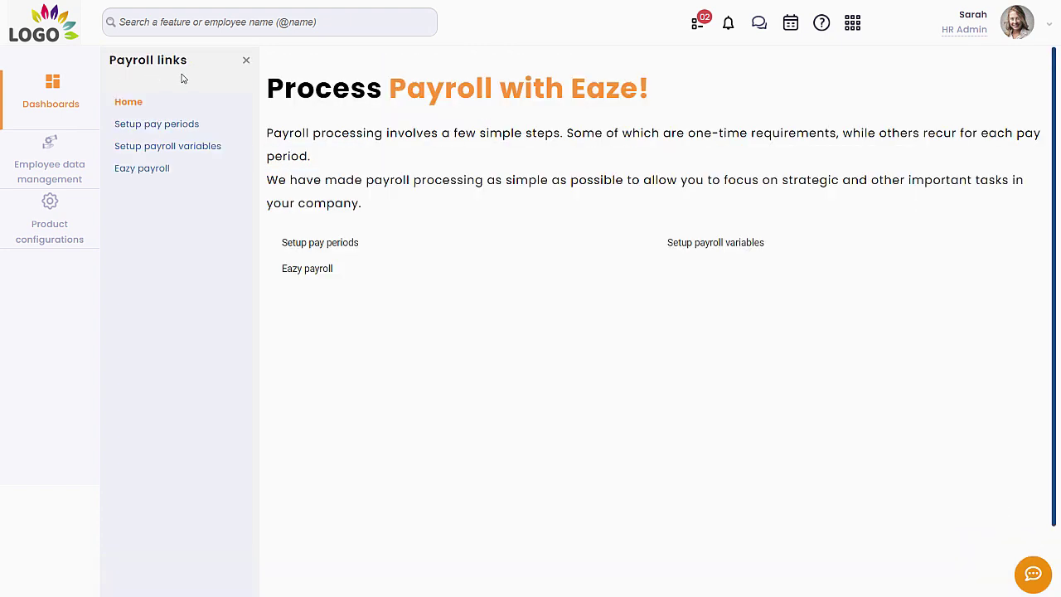
Step: In payroll variables setup, rename the HRA earning to 'House rent allowance'
left_click(199, 146)
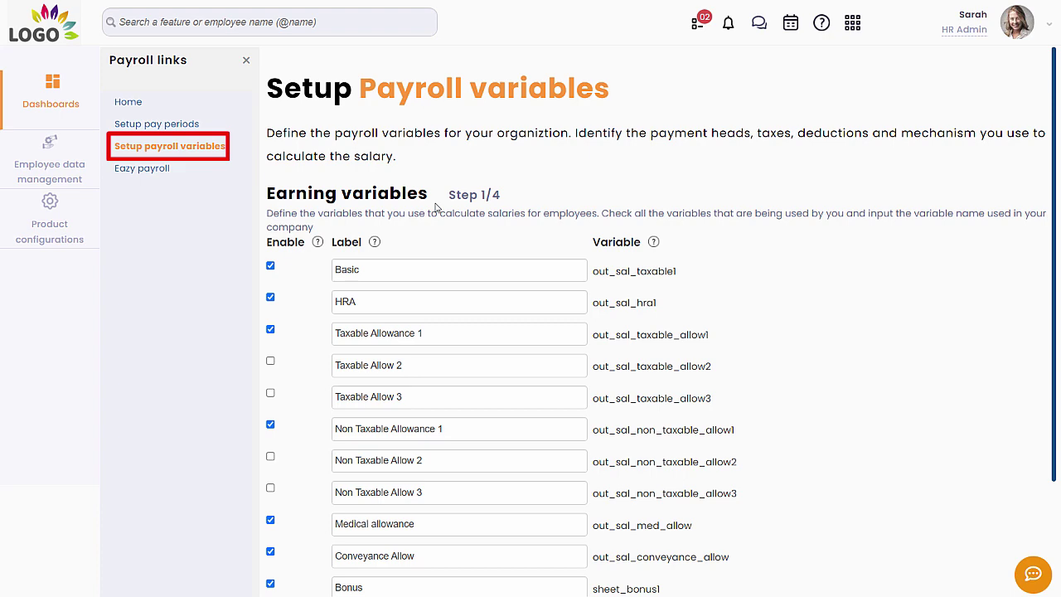
scroll(436, 207, "down", 2)
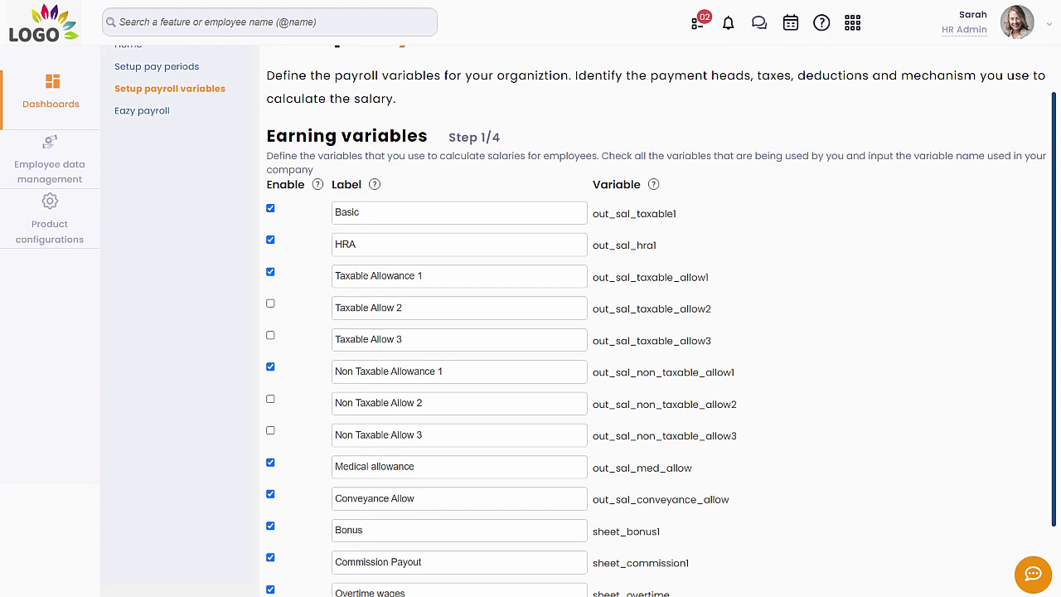
scroll(581, 323, "down", 2)
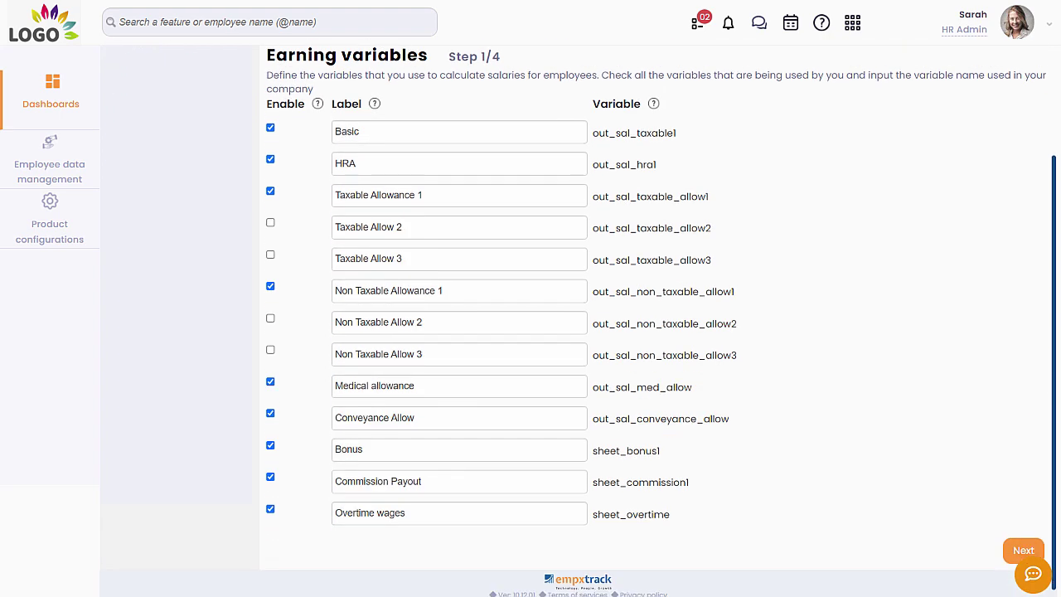
left_click(397, 166)
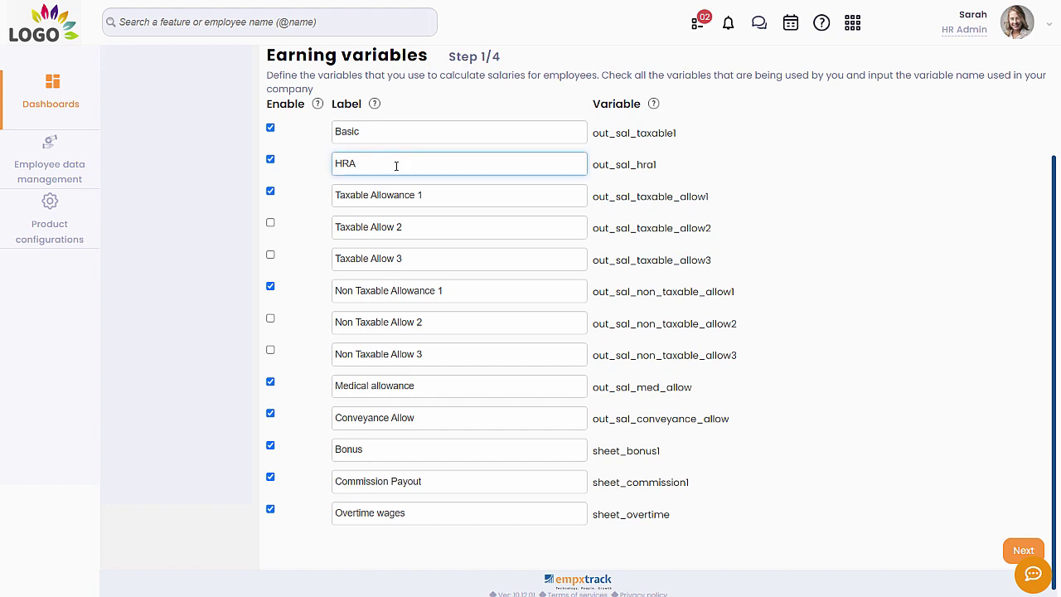
key("ctrl+a")
type("House rent allowance")
Step: Save payroll variables with a Days based payout counting days not worked
left_click(1024, 549)
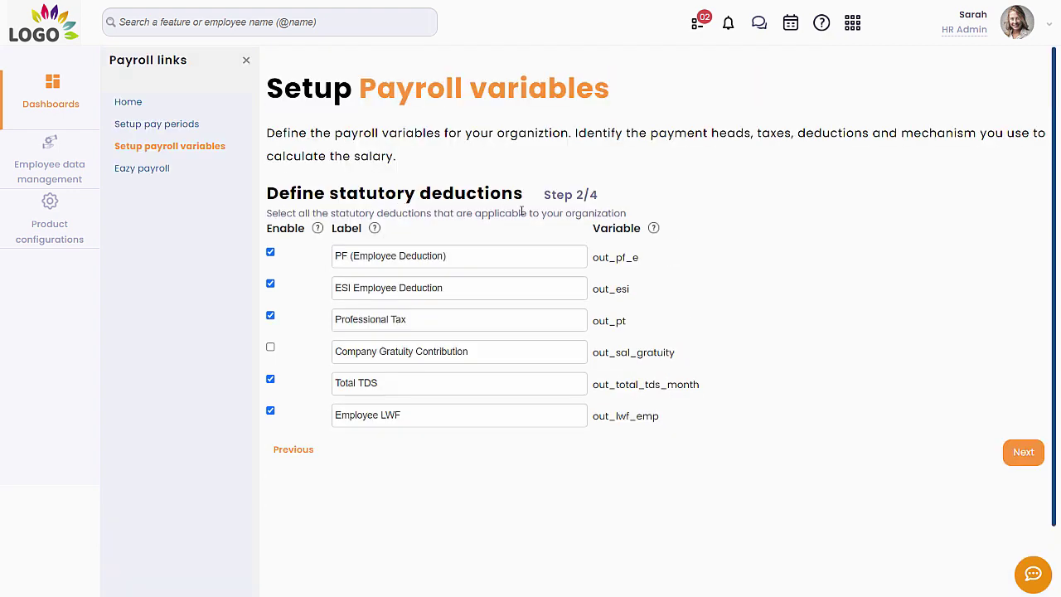
left_click(1024, 453)
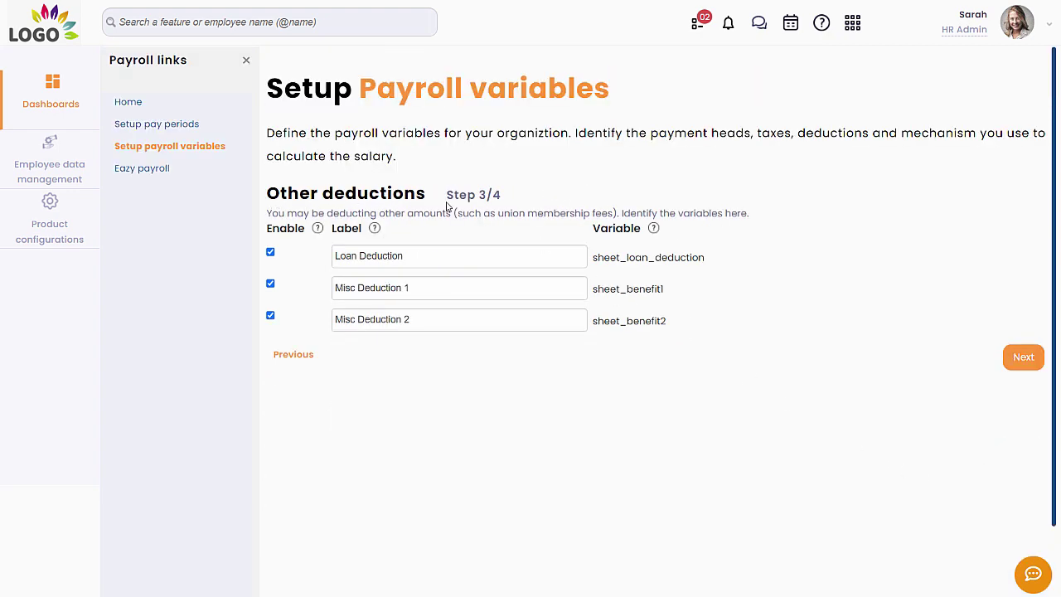
left_click(1024, 358)
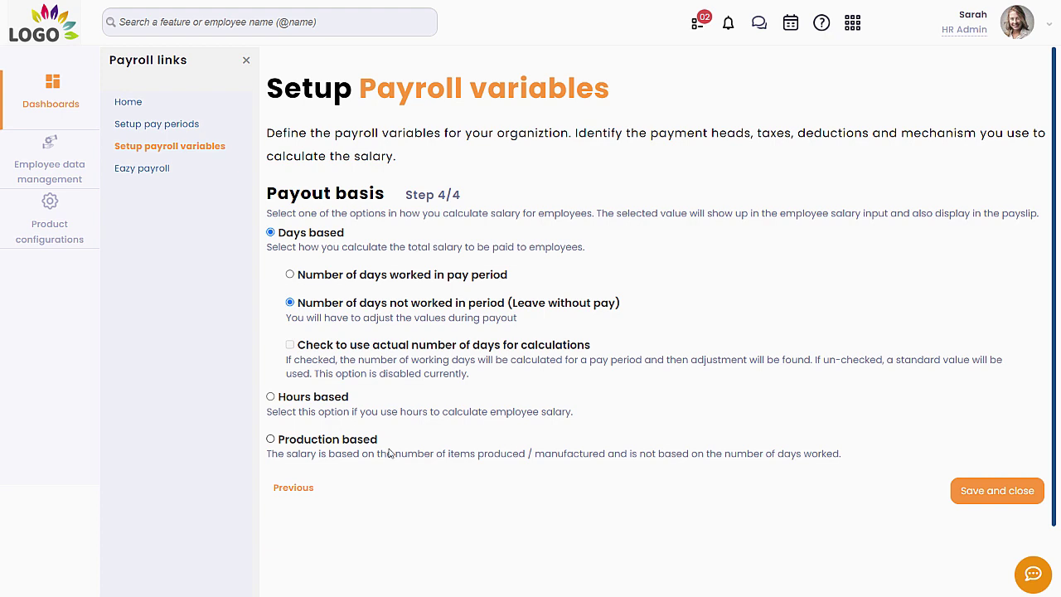
left_click(1001, 489)
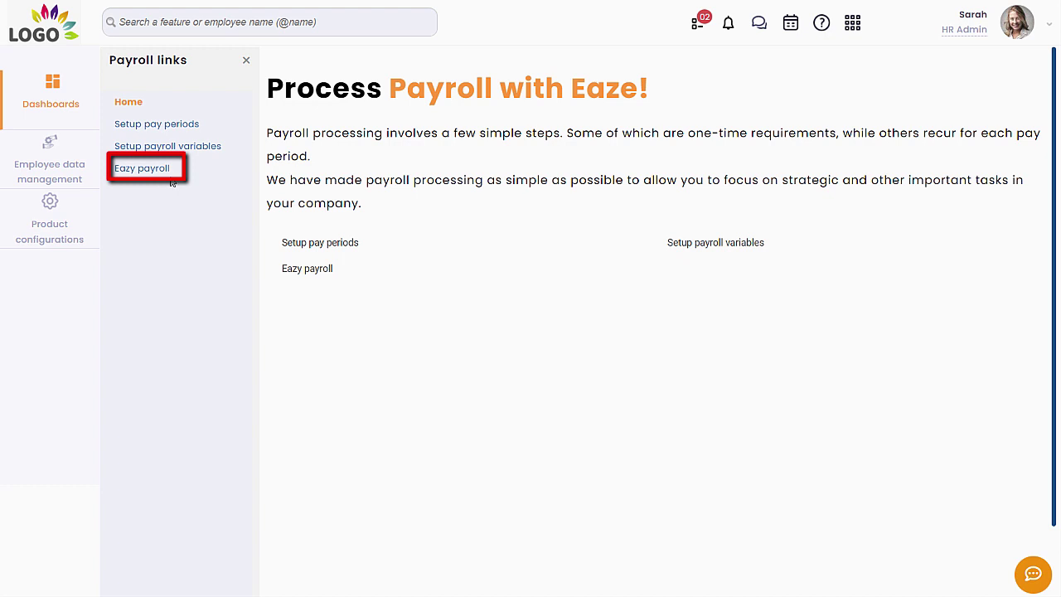
Step: On the Eazy payroll page, select the Jan 2024 pay period of FY2023-FY2024
left_click(170, 176)
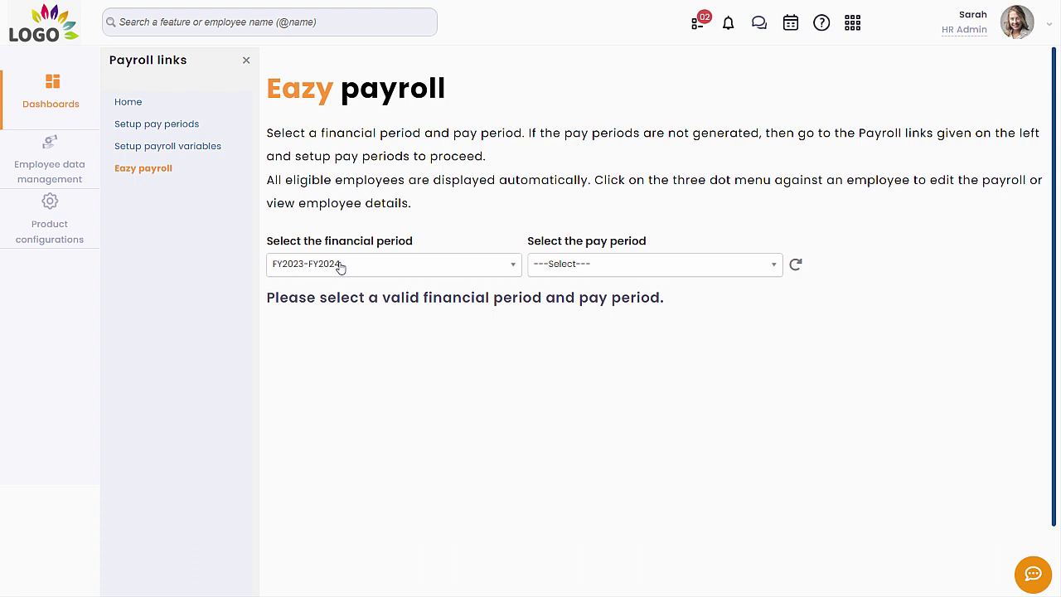
left_click(626, 267)
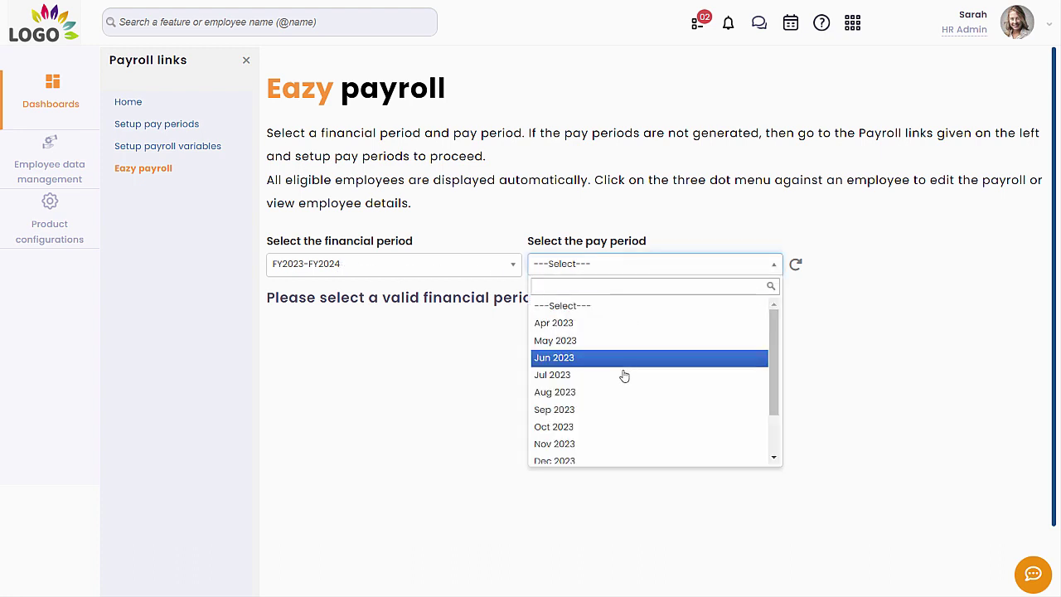
scroll(620, 402, "down", 2)
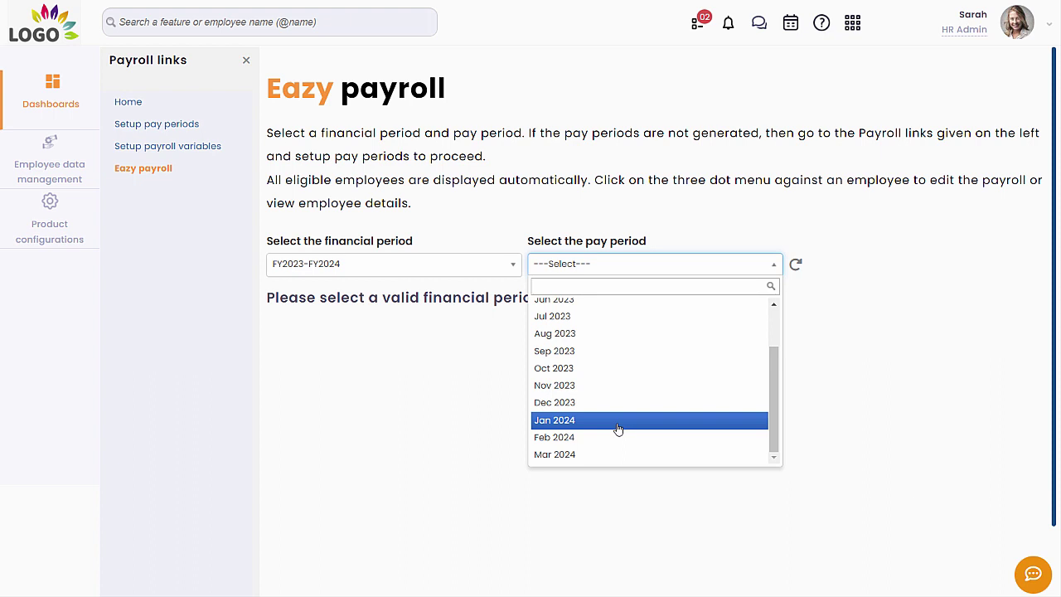
left_click(618, 429)
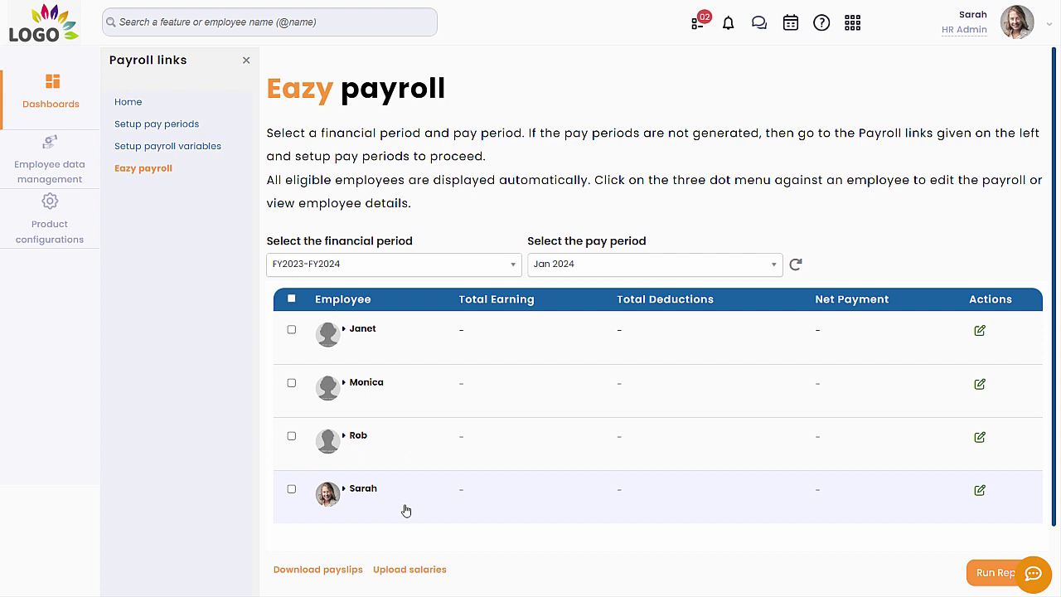
Step: Process the first employee's Jan 2024 salary with calculated deductions: 20500.0 earnings, 18906.0 net
left_click(979, 330)
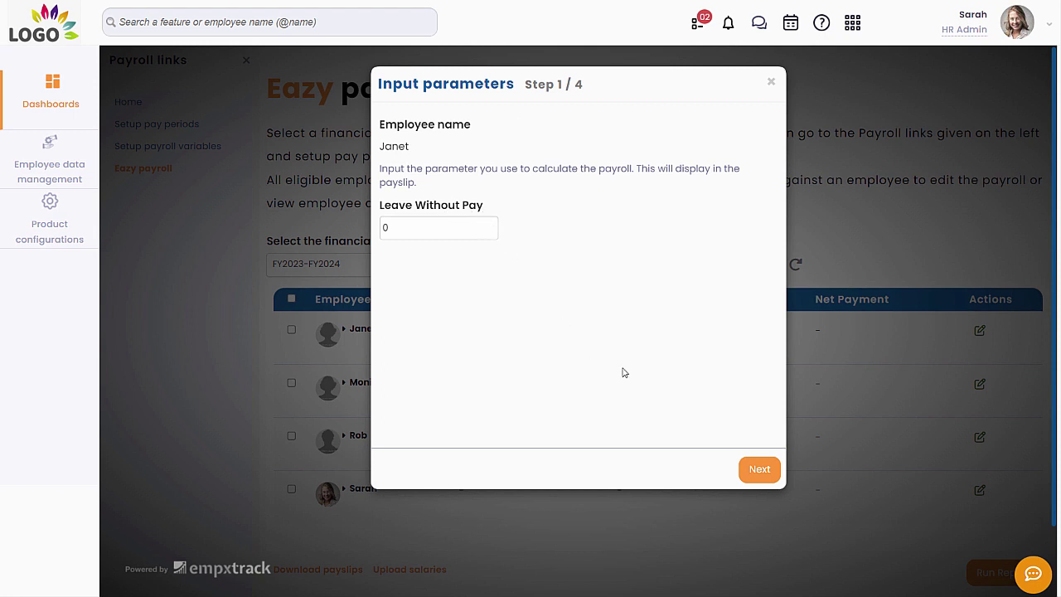
left_click(759, 469)
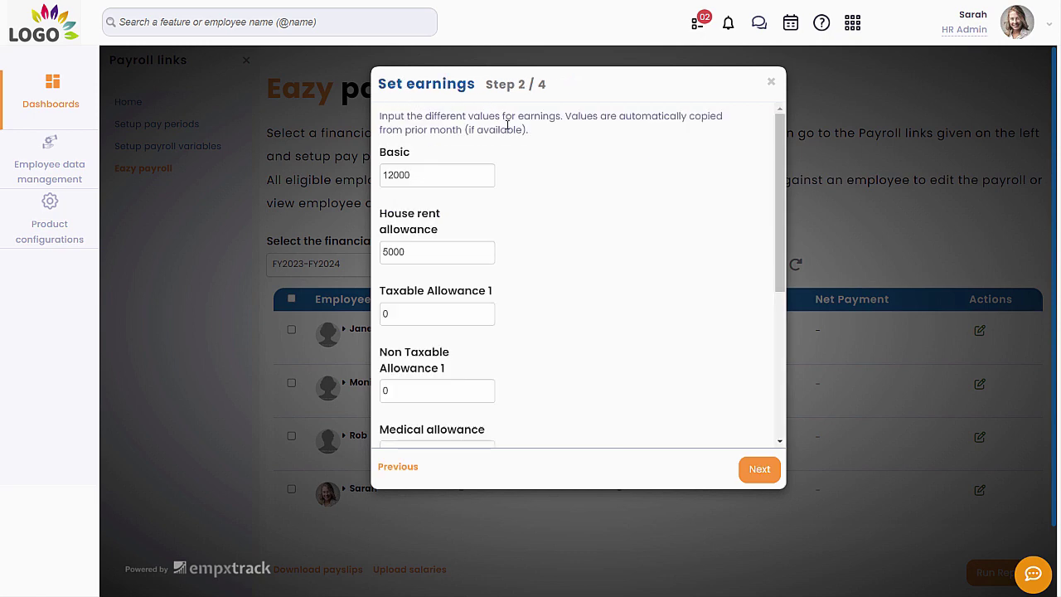
left_click(756, 470)
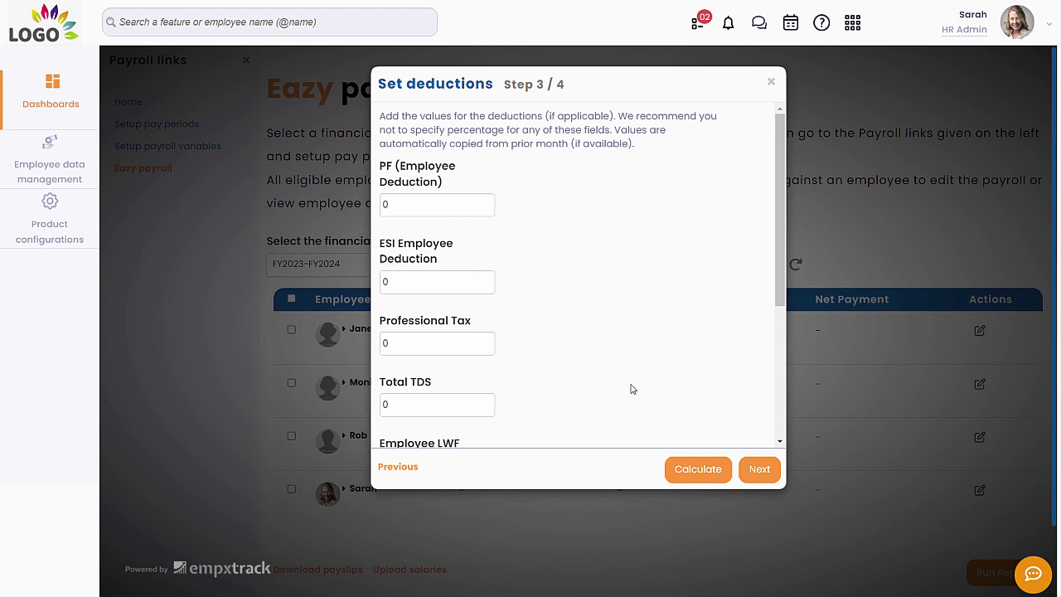
left_click(703, 473)
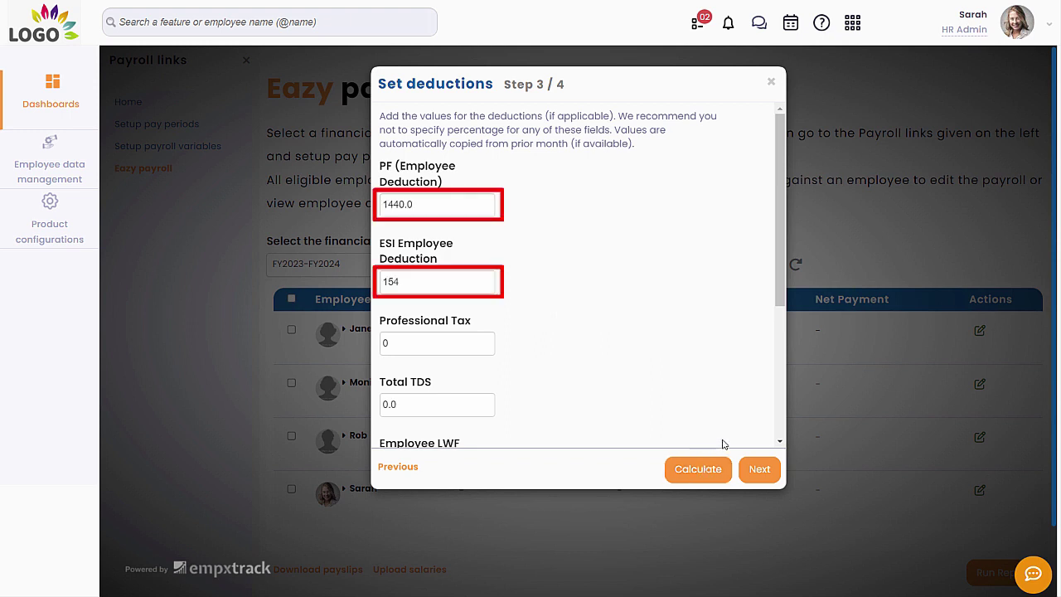
left_click(759, 468)
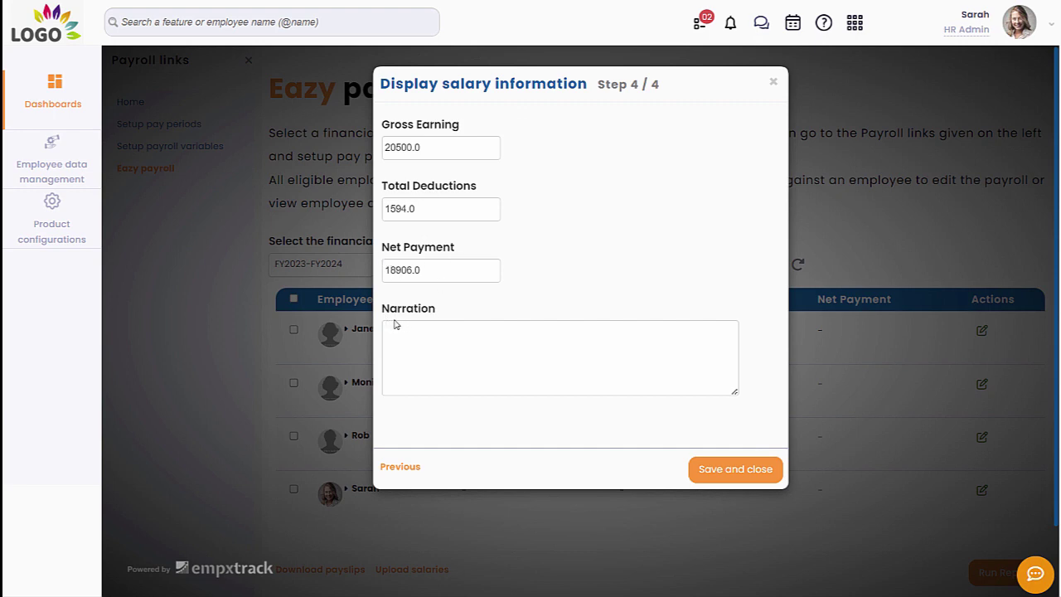
left_click(719, 479)
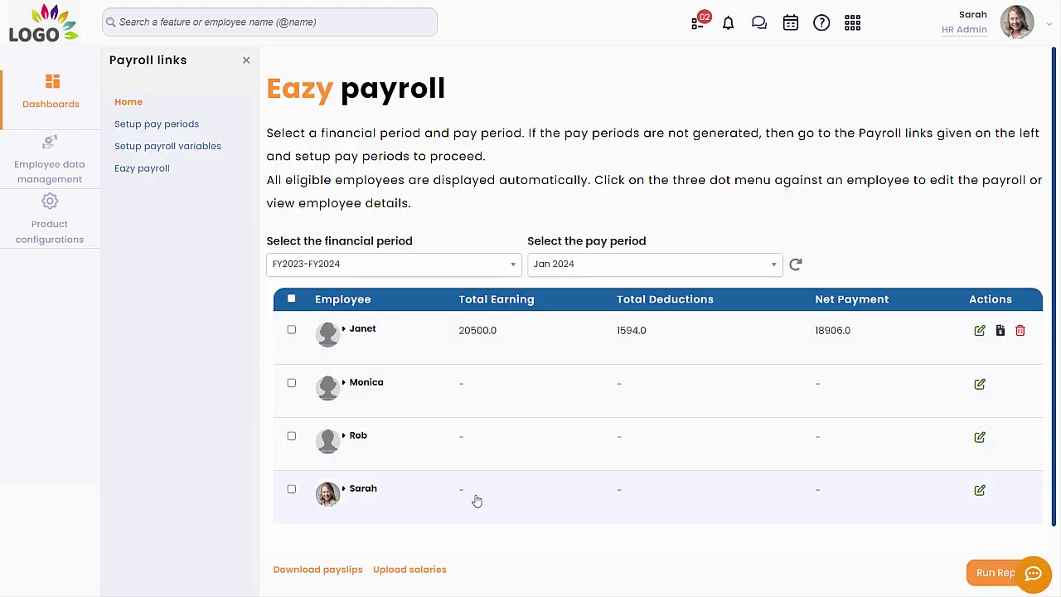
left_click(999, 334)
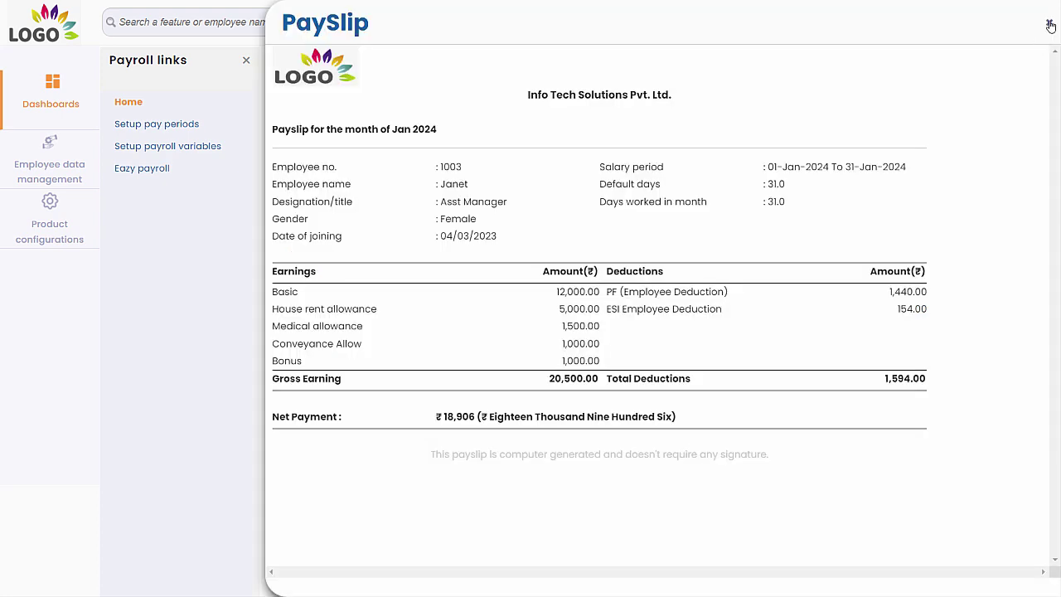
left_click(1050, 27)
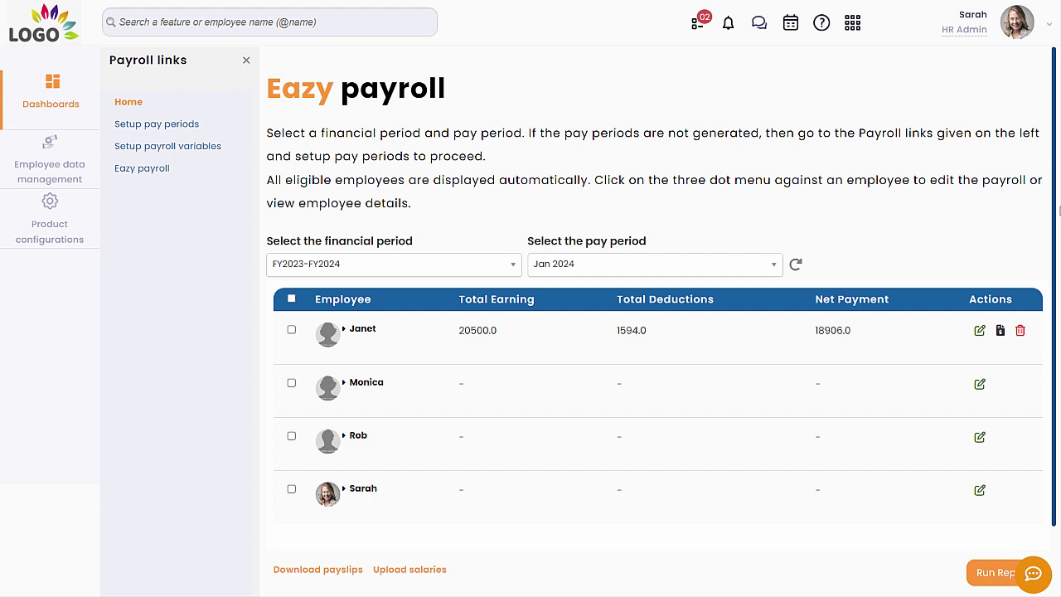
Step: Run the report for the first employee, close Reports, and open Upload salaries
left_click(291, 330)
left_click(999, 571)
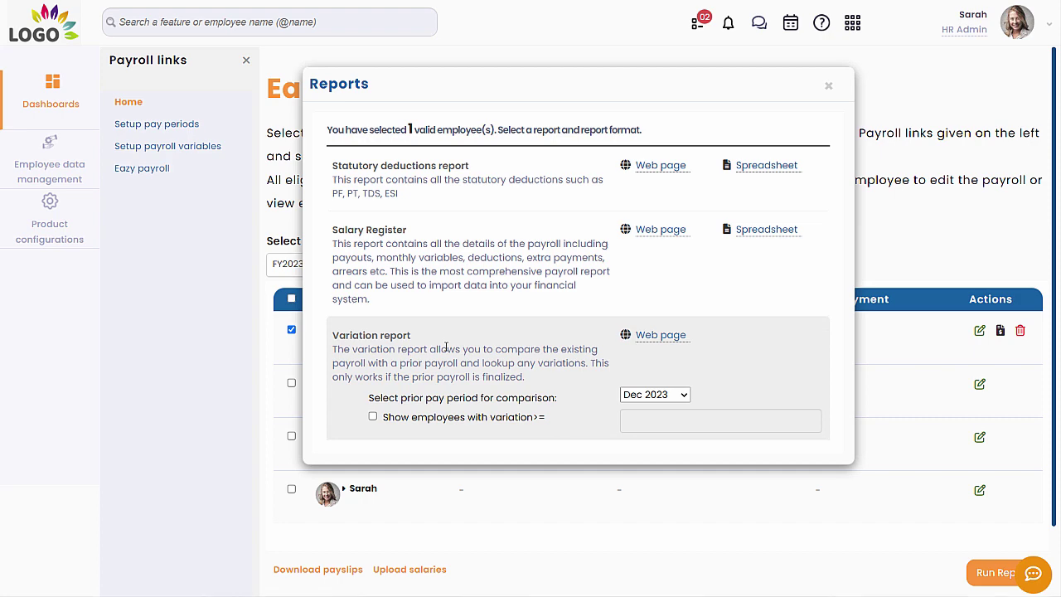
left_click(407, 582)
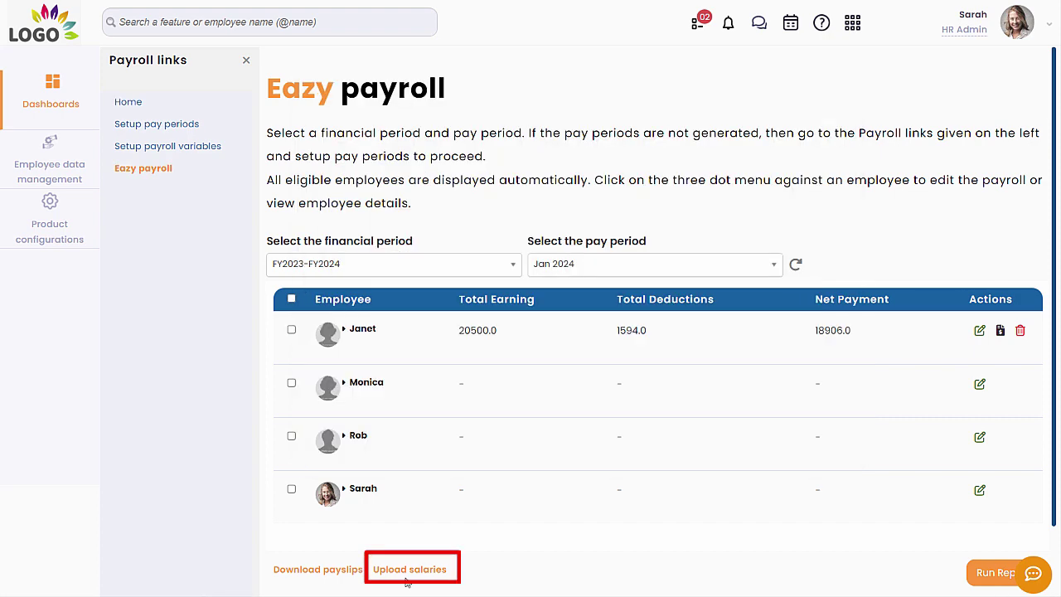
left_click(408, 581)
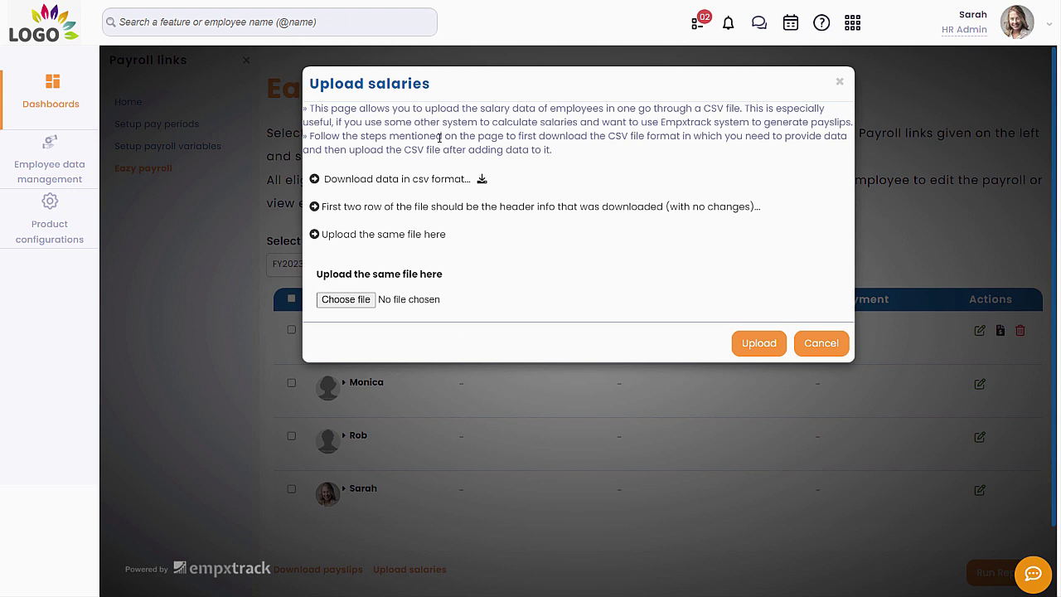